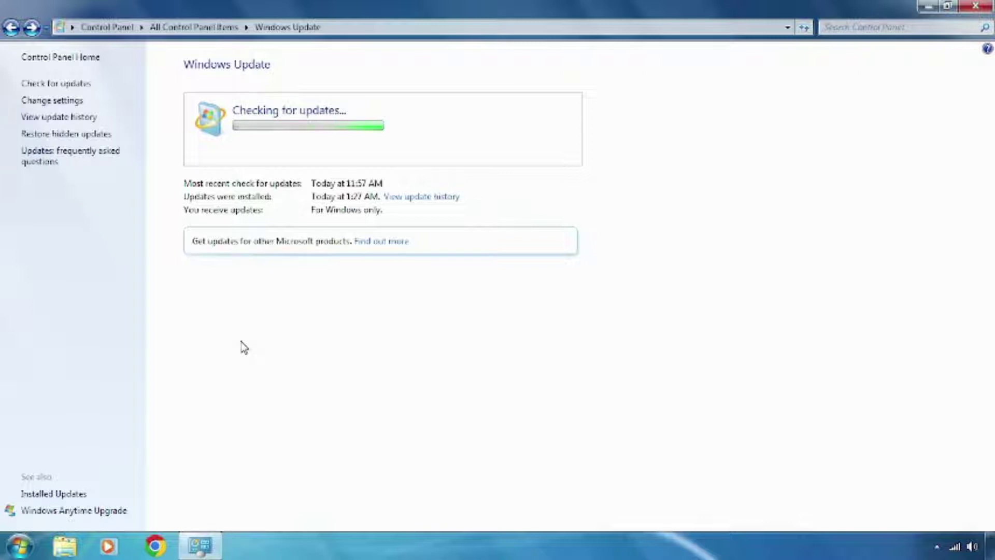
Run a fresh Windows Update check, which fails with error 80072EFE
left_click(66, 85)
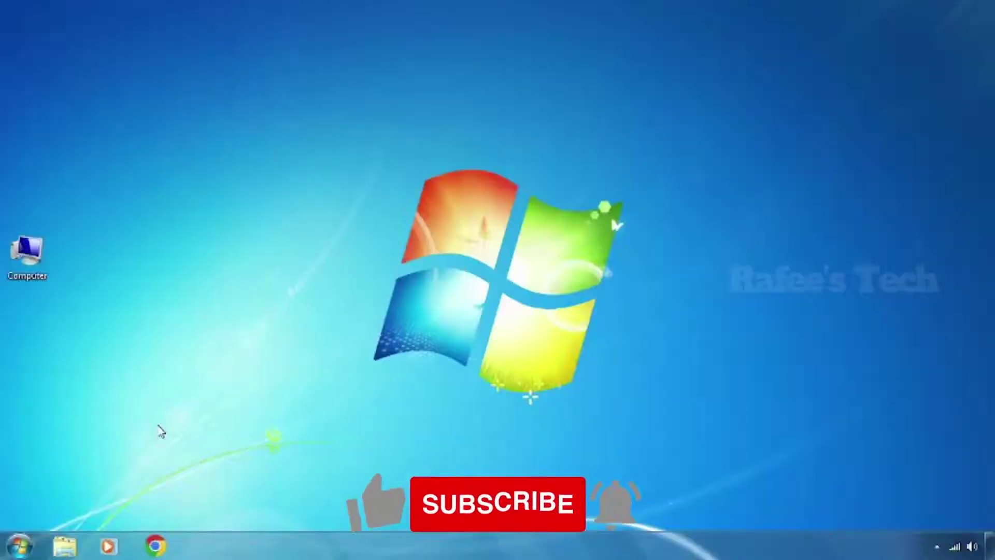
Search Google in Chrome for 'windows 7 update'
left_click(155, 546)
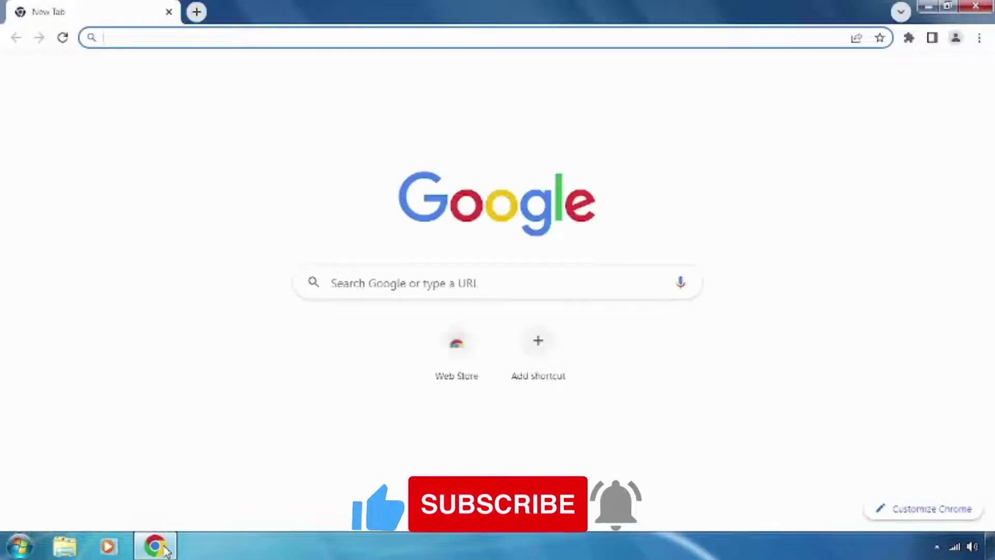
type("windows ")
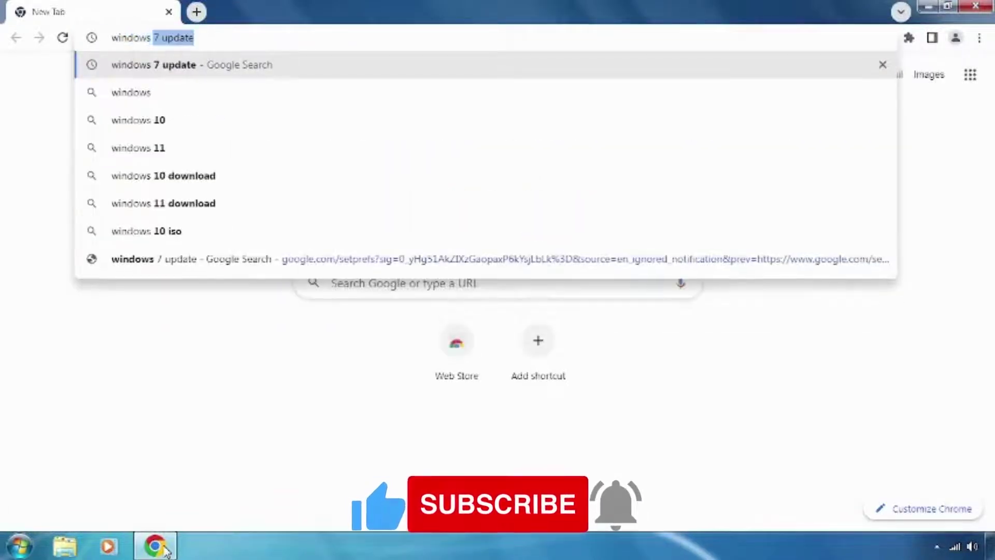
type("7 u")
key("Return")
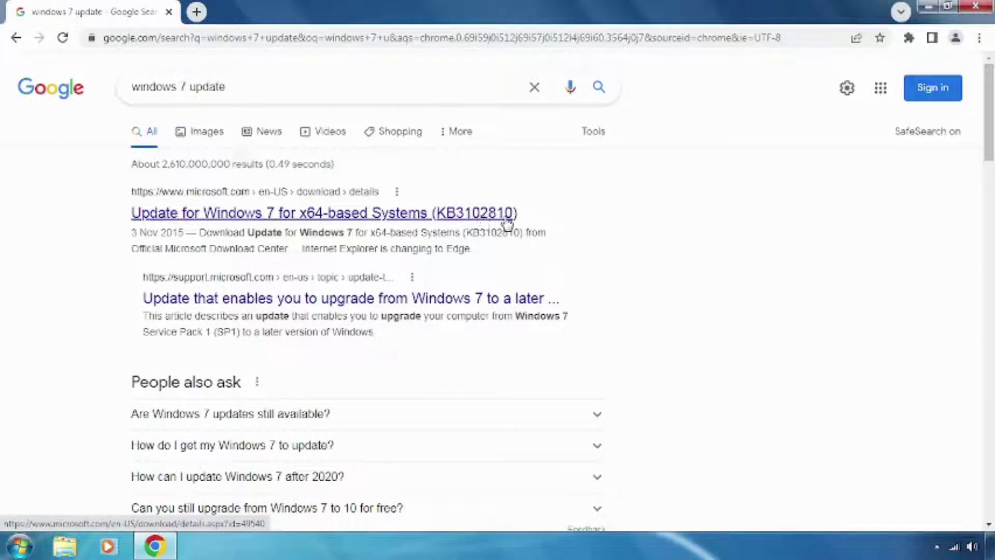
Open the KB3102810 x64 update page on Microsoft Download Center and scroll to Download
left_click(269, 216)
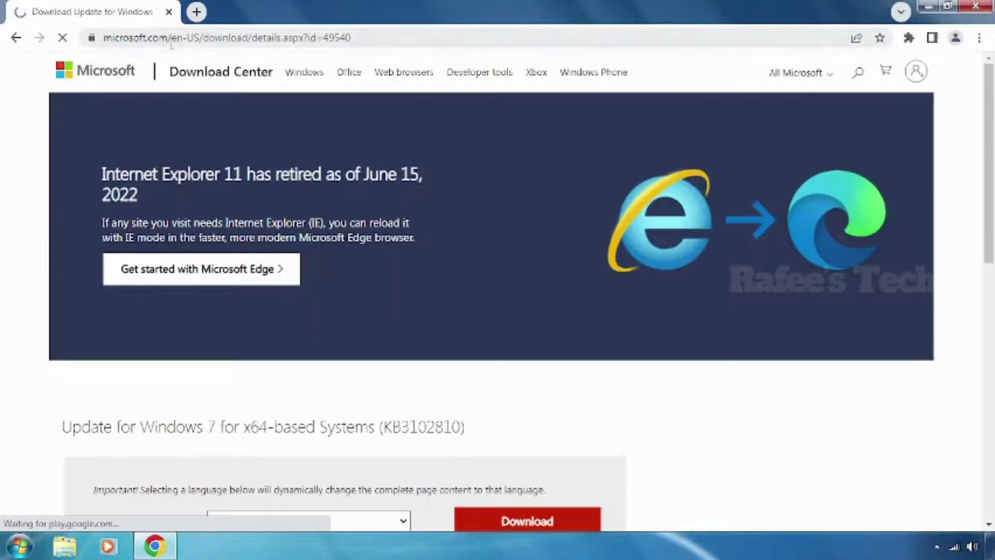
scroll(18, 263, "down", 4)
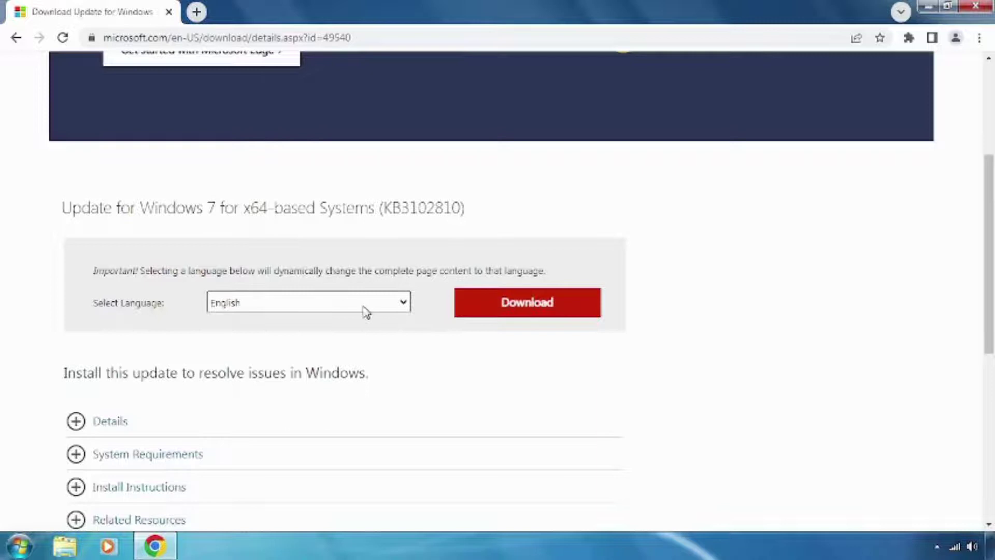
Download the KB3102810 .msu update package
left_click(504, 305)
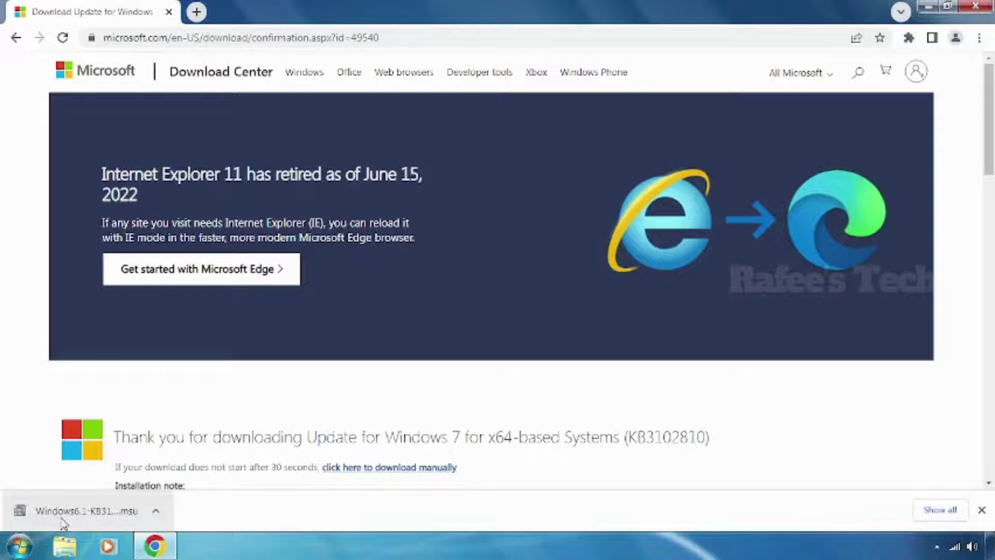
Run the downloaded KB3102810 .msu package and confirm its installation
left_click(121, 514)
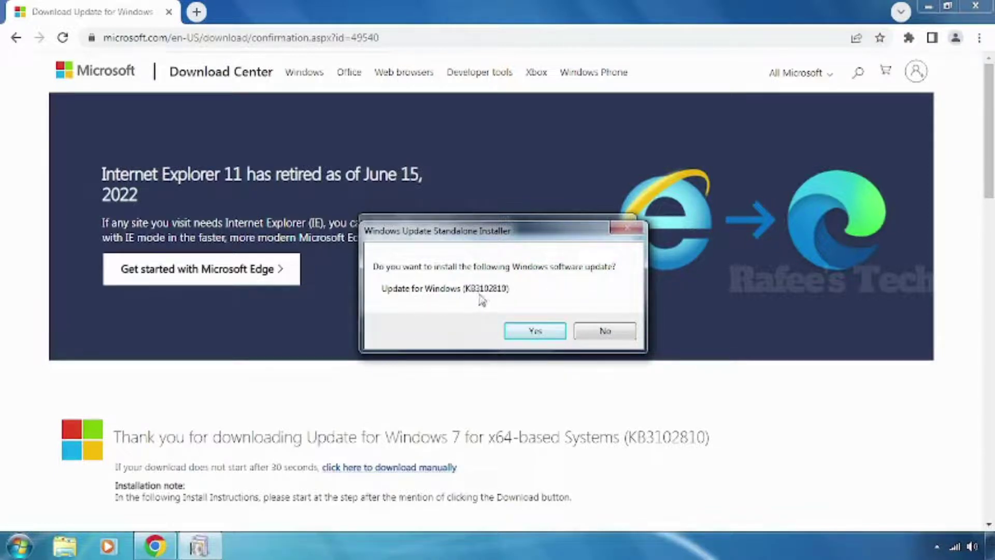
left_click(529, 332)
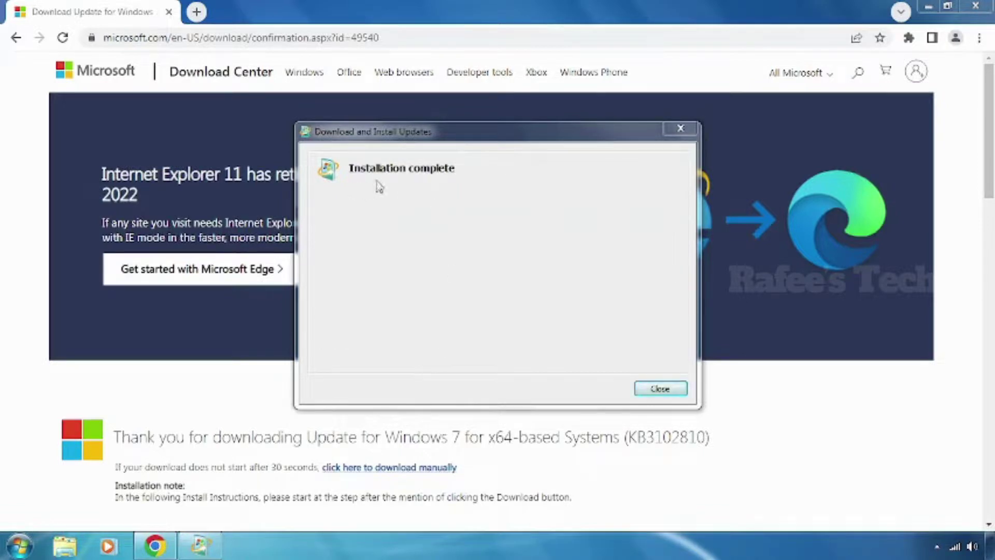
Dismiss the installer notice, close Chrome, restart Windows, and reopen Windows Update
left_click(651, 393)
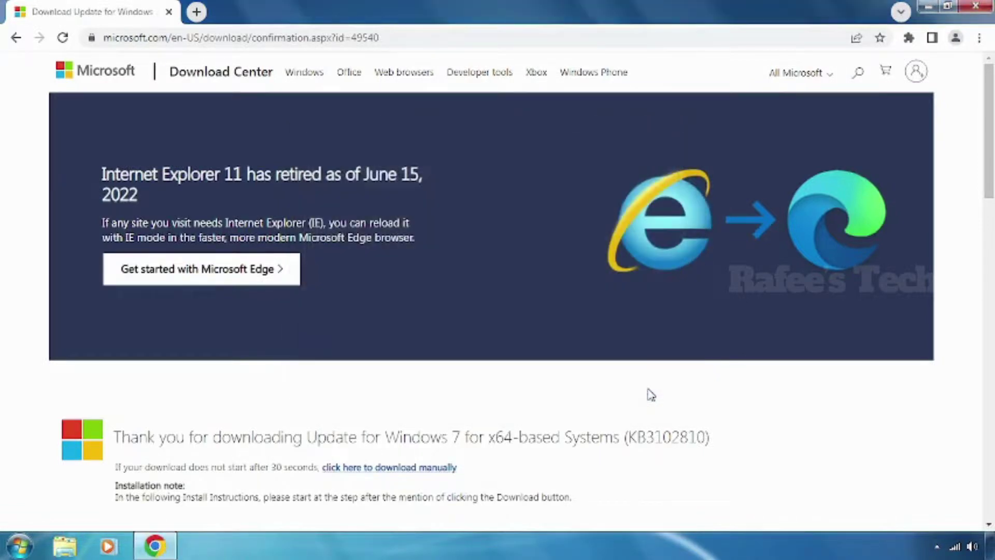
left_click(965, 12)
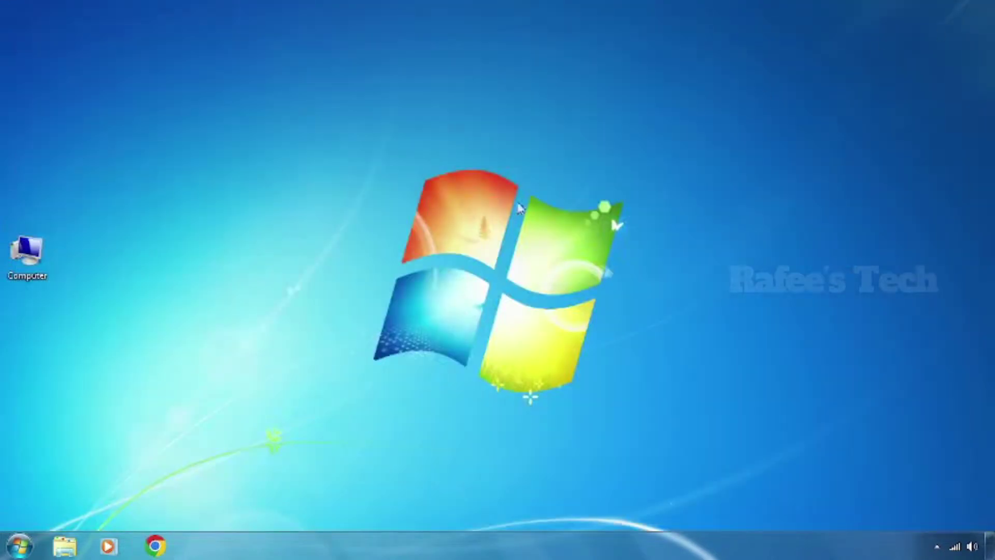
left_click(23, 549)
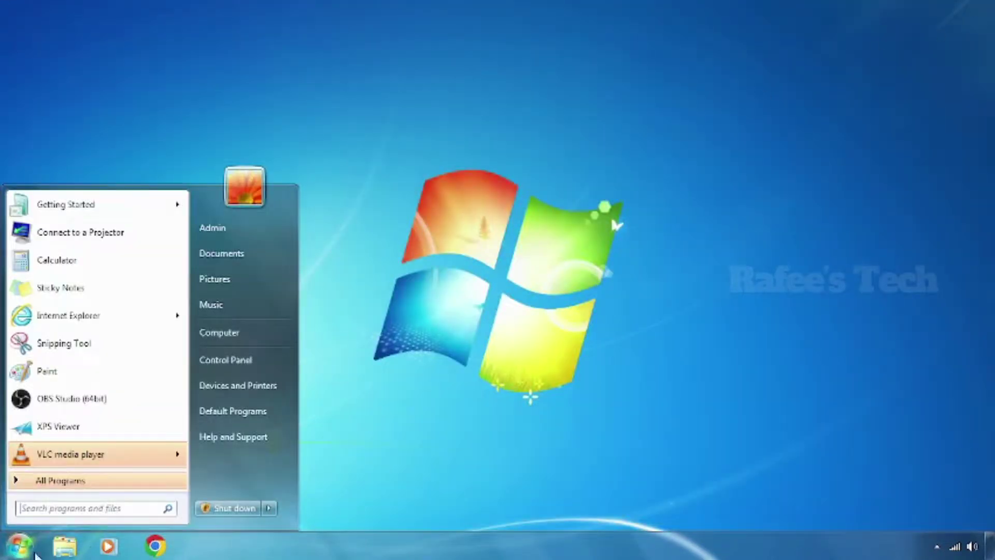
left_click(268, 510)
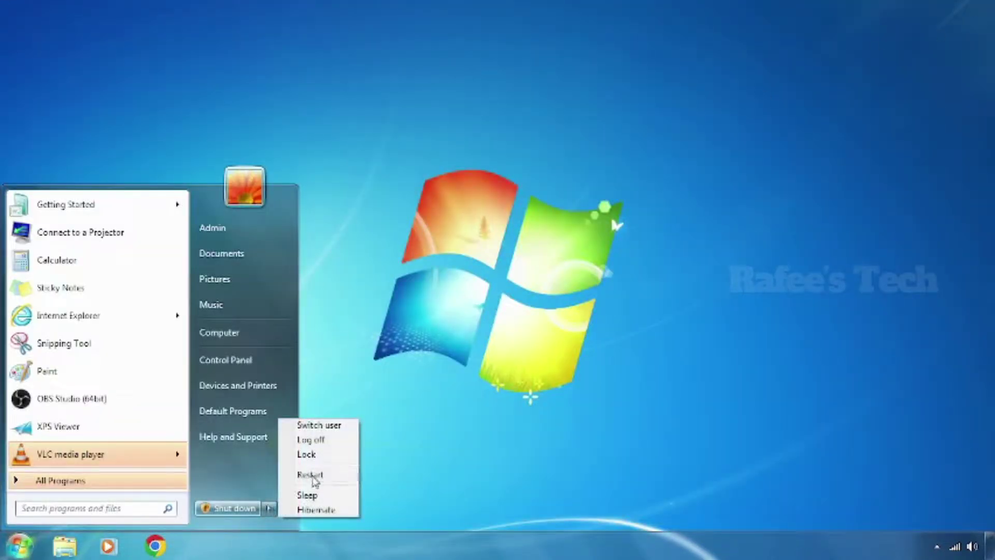
left_click(354, 377)
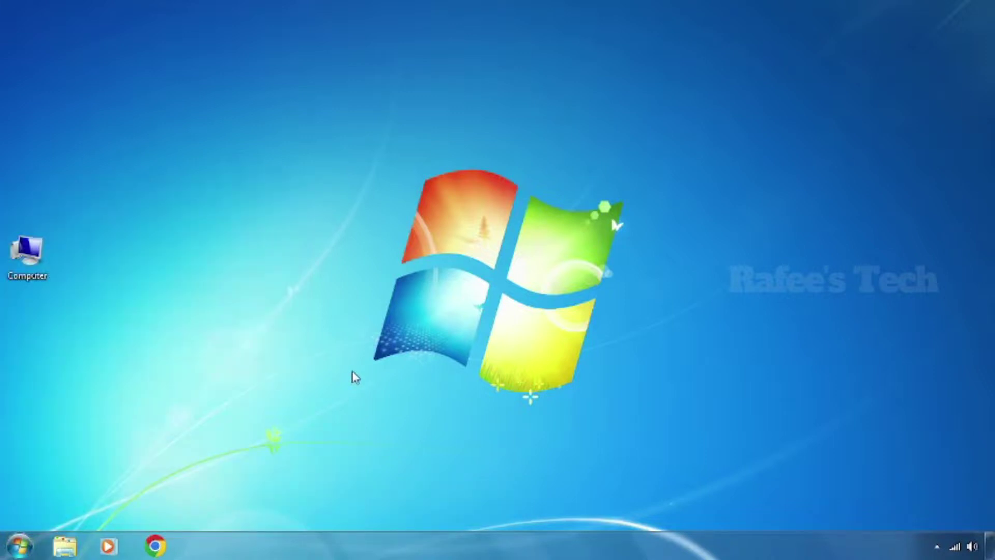
left_click(199, 550)
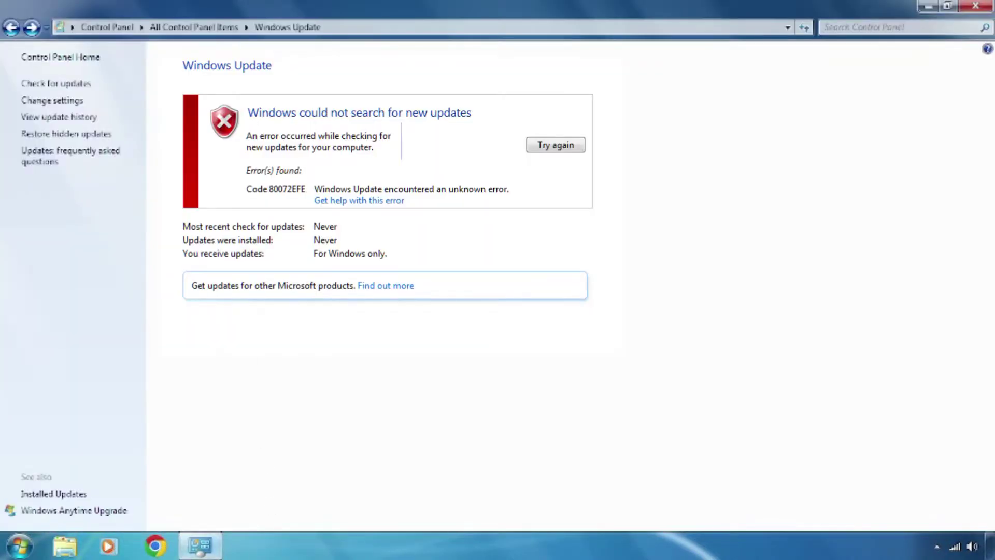
Re-check for updates and keep the one important update selected
left_click(68, 85)
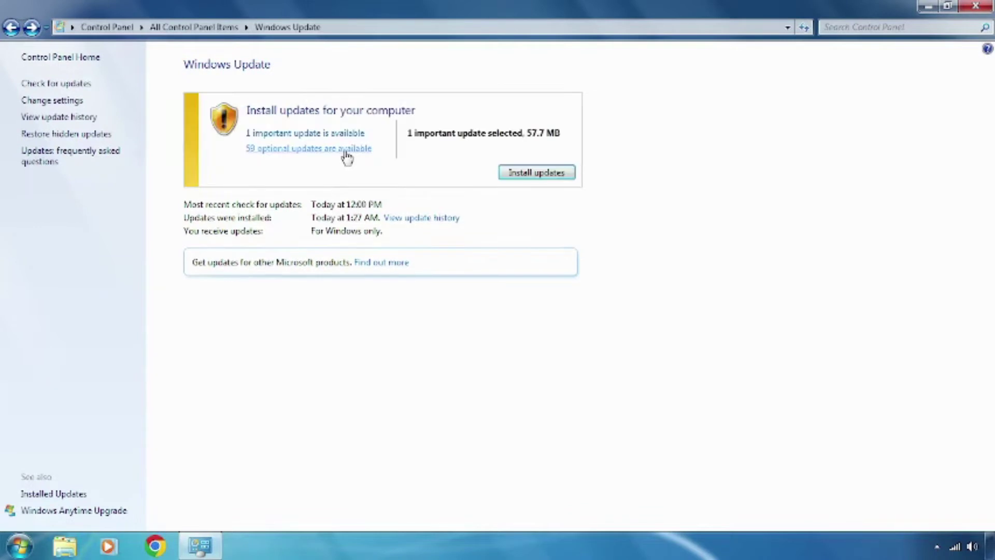
left_click(282, 137)
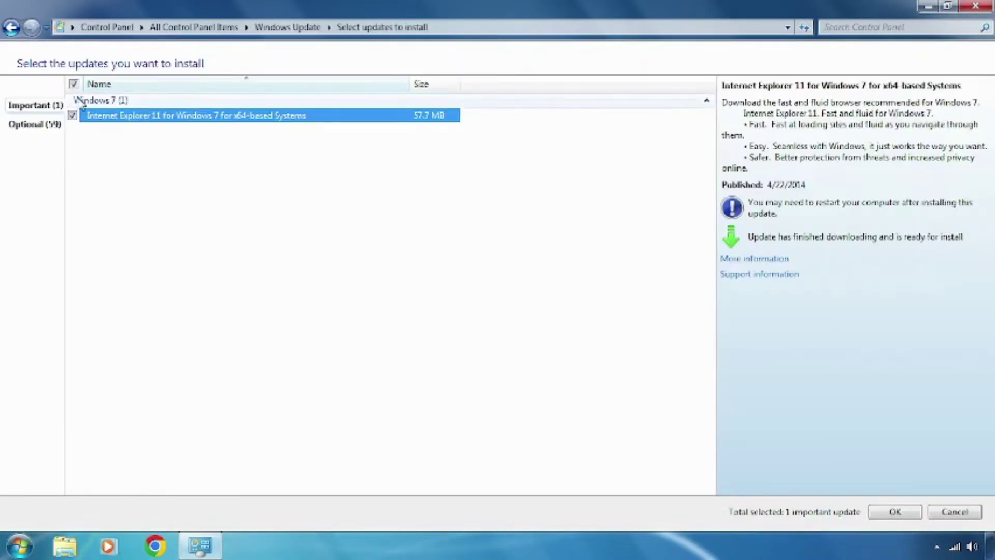
left_click(887, 513)
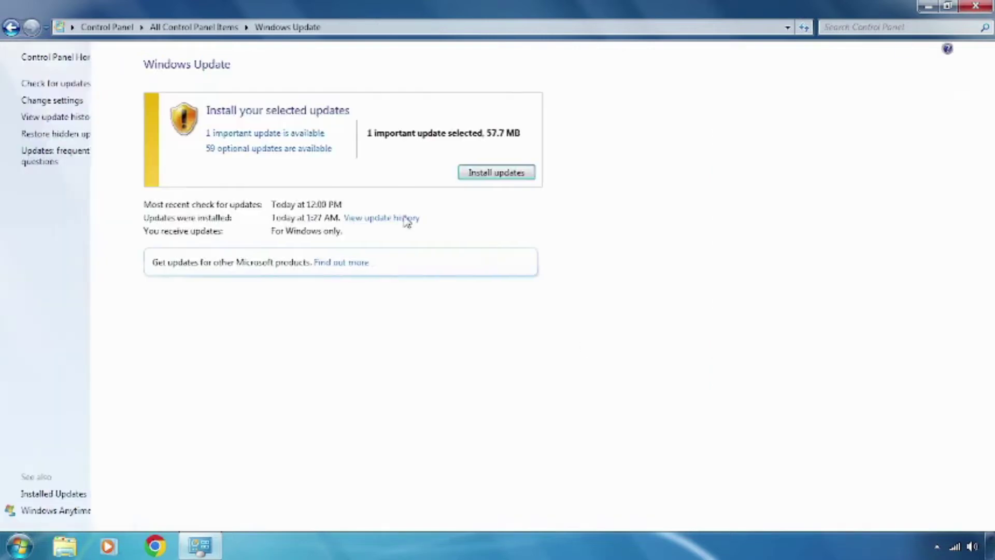
Select all 59 optional updates and start installing every selected update
left_click(346, 151)
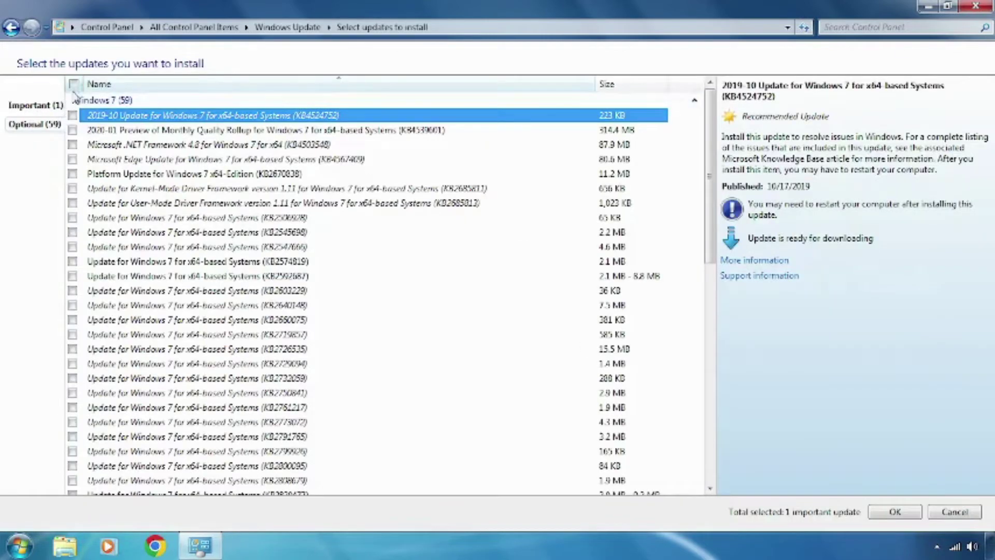
left_click(74, 84)
left_click(902, 514)
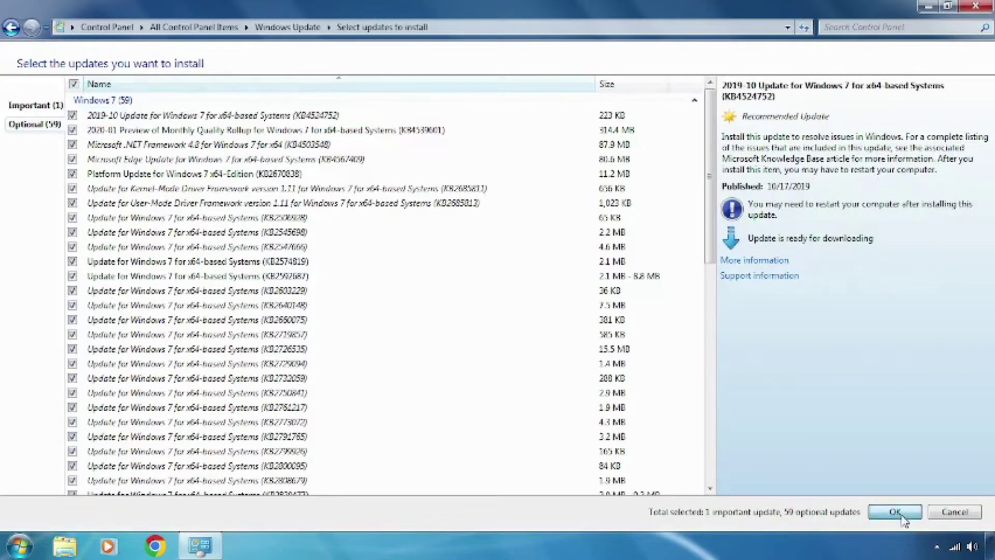
left_click(527, 184)
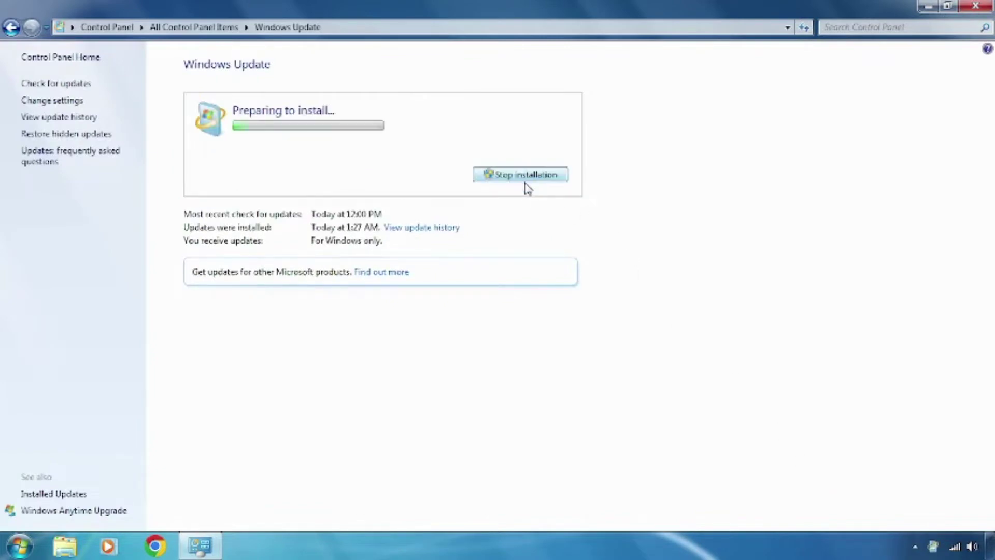